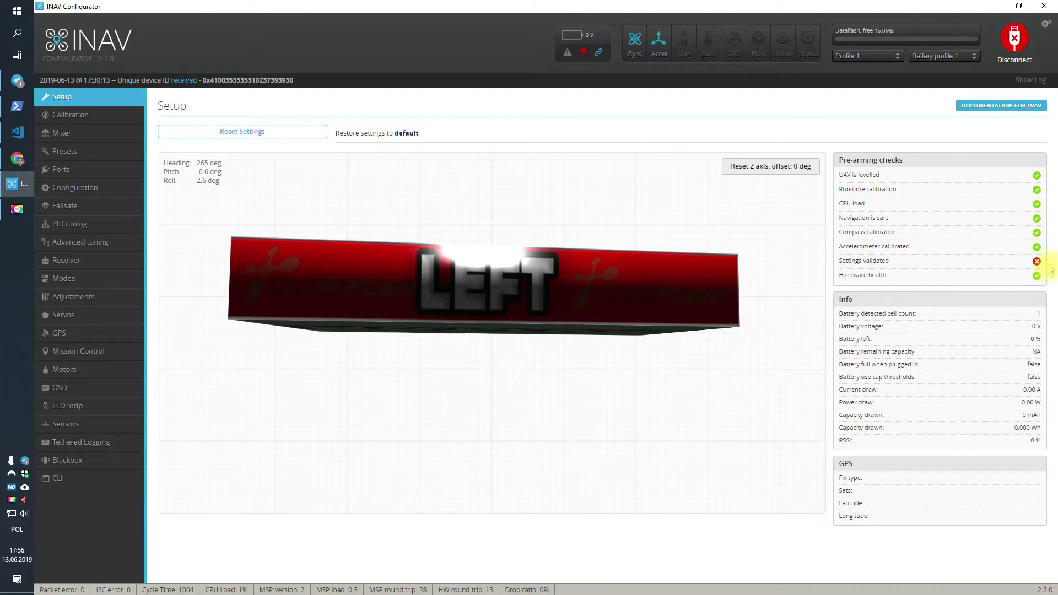
Browse the Configuration and Advanced tuning pages, then return to the Setup overview.
left_click(113, 186)
left_click(99, 243)
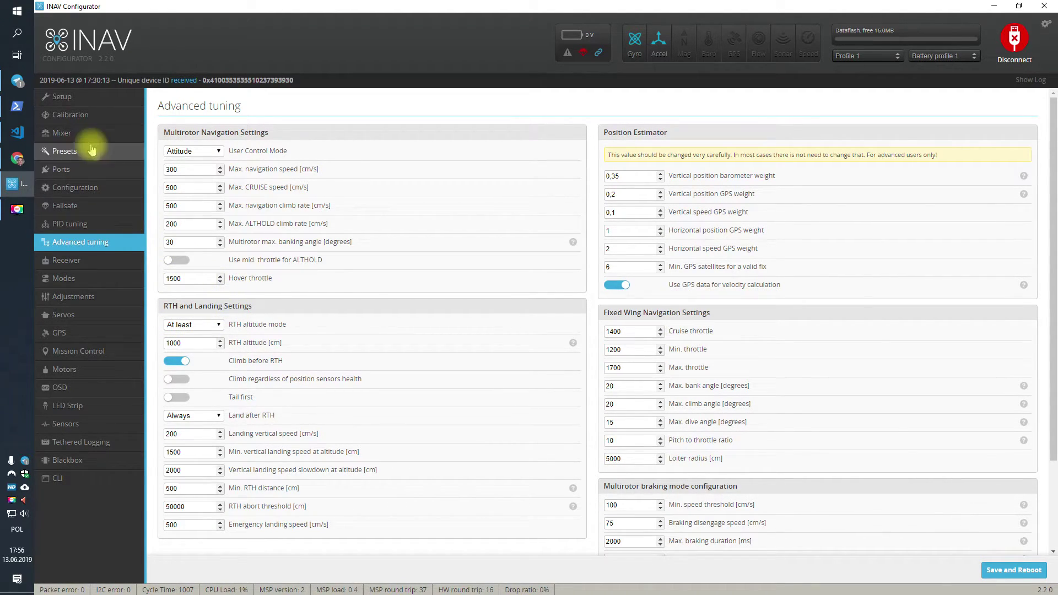
left_click(77, 96)
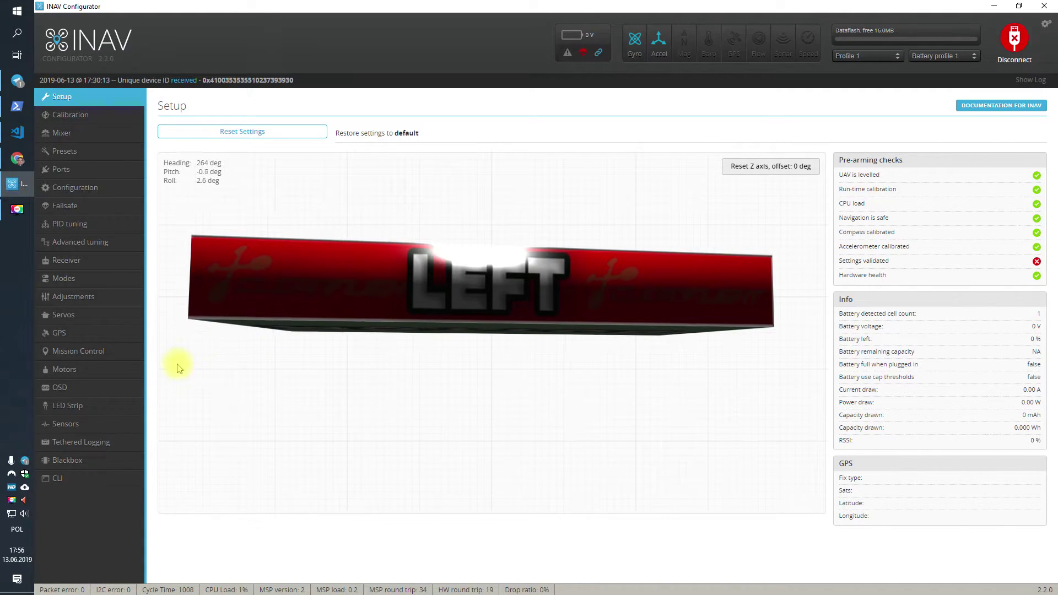
Run the status command in the CLI to list the arming-disabled flags.
left_click(100, 479)
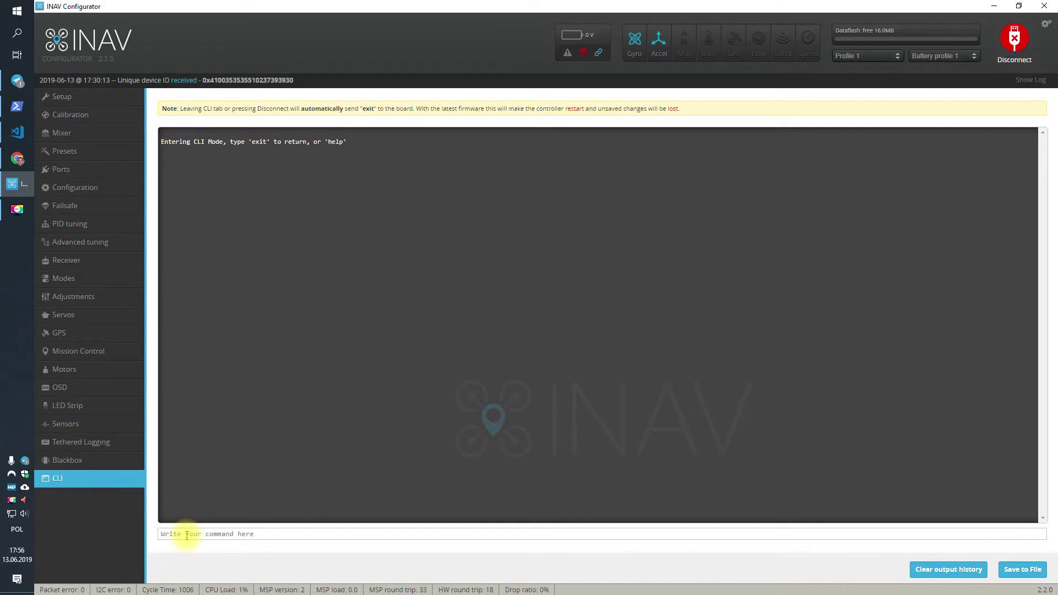
type("status")
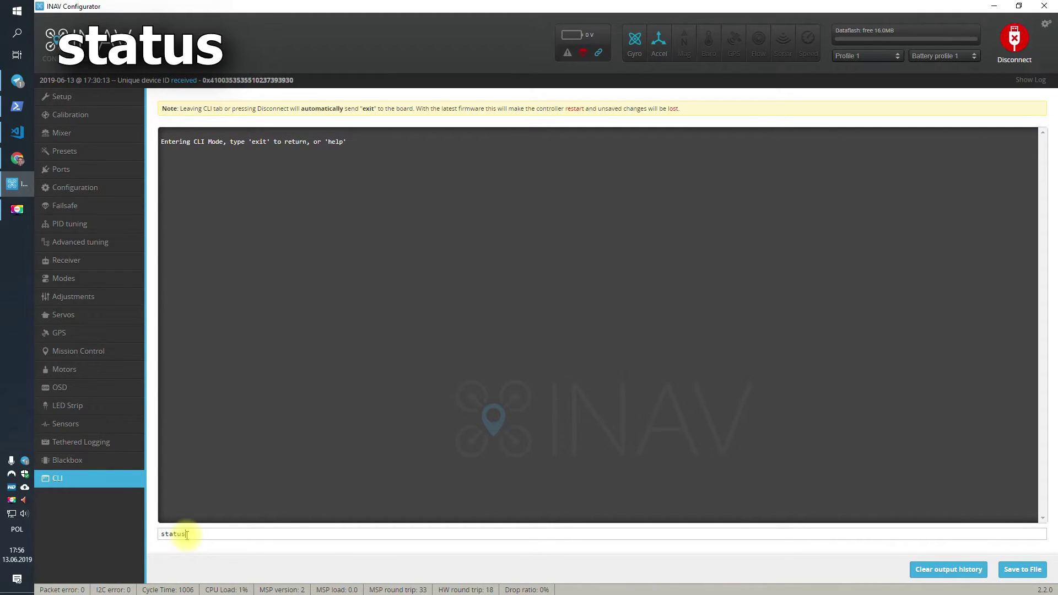
key("Return")
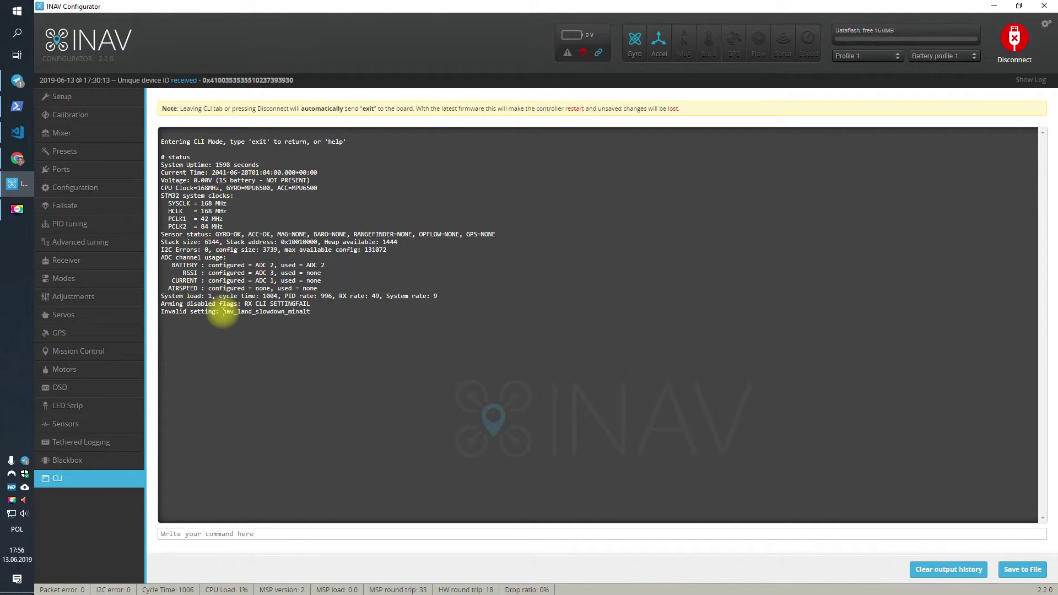
Query nav_land_slowdown_minalt with get, showing its value 1500 against the 50–1000 range.
double_click(271, 312)
key("ctrl+c")
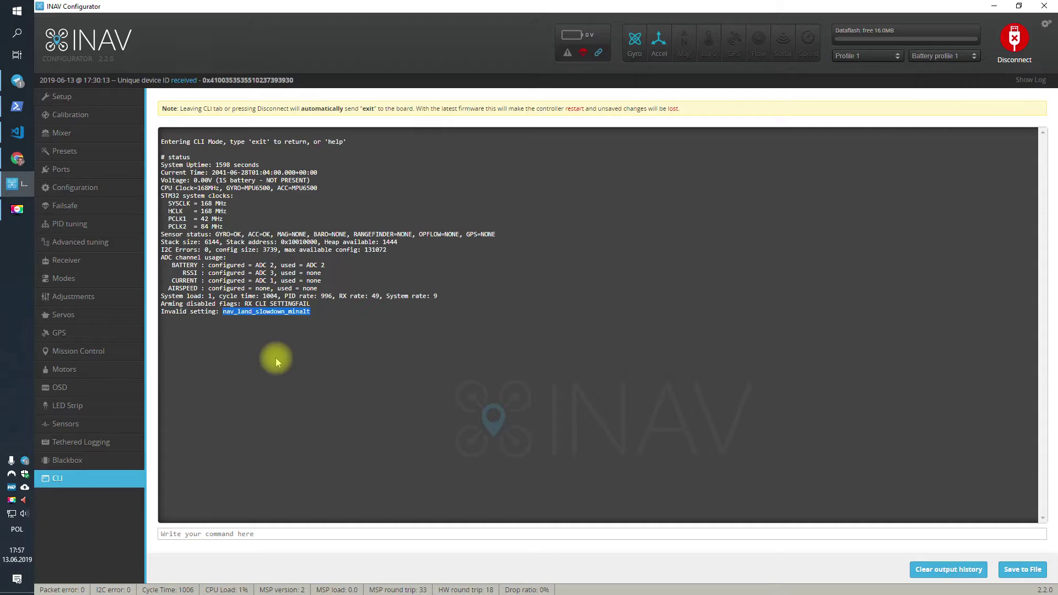
left_click(257, 532)
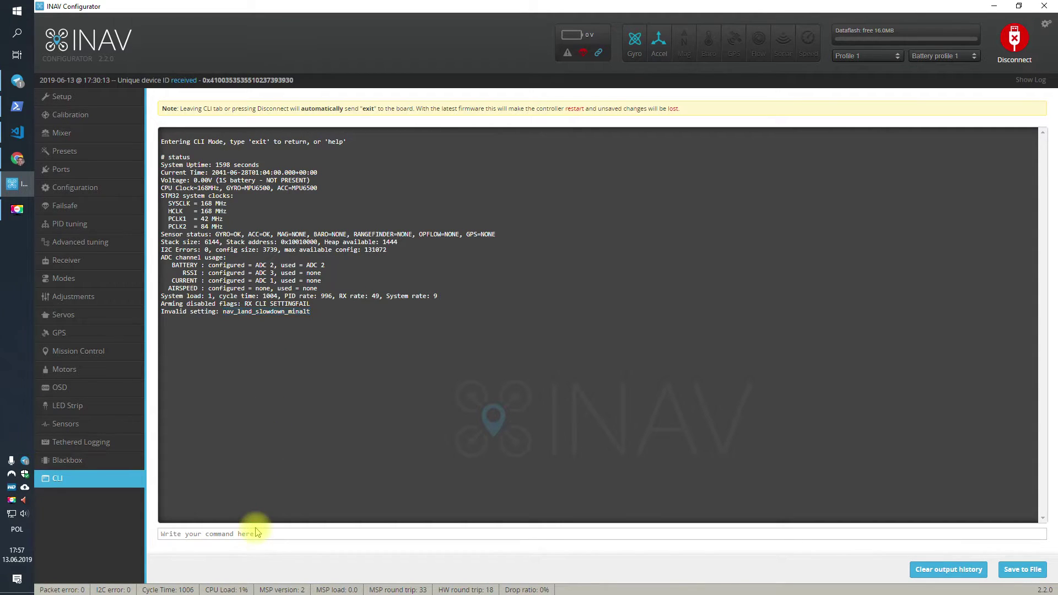
type("get")
key("ctrl+v")
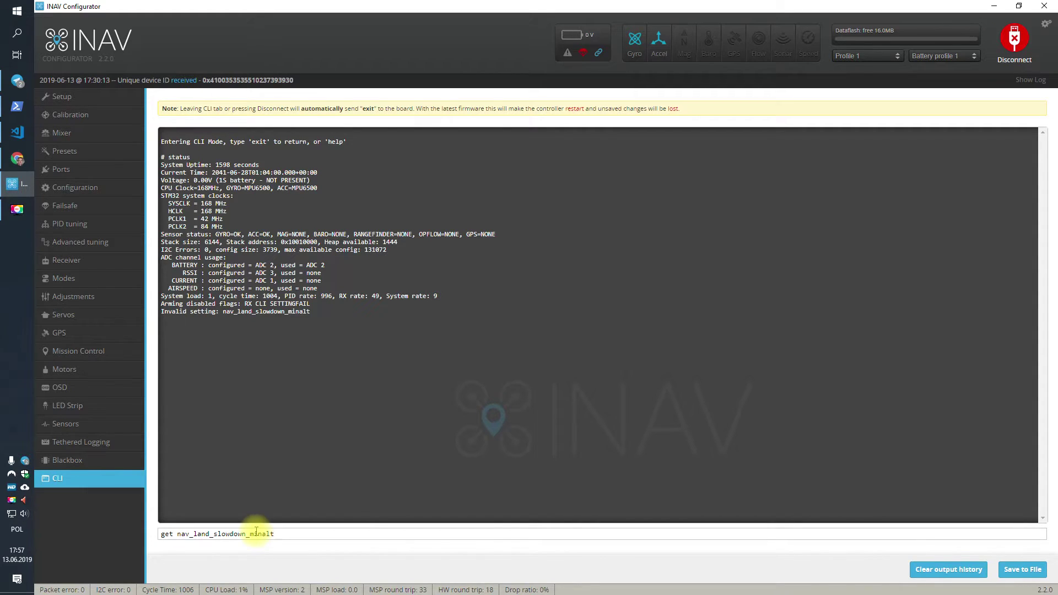
key("Return")
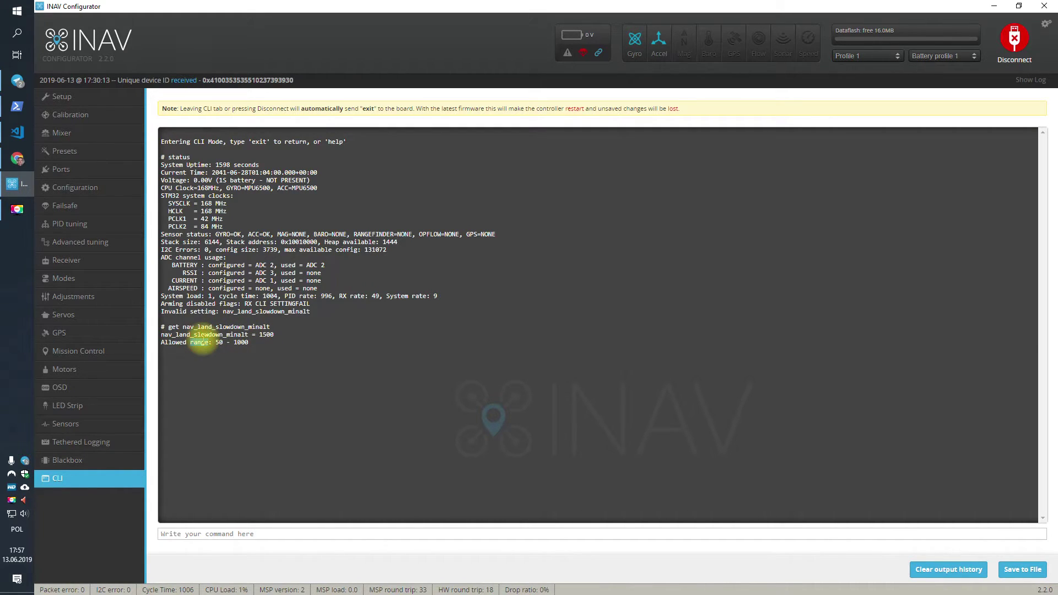
Start a 'set nav_land_slowdown_minalt' command using the copied setting name.
double_click(201, 335)
key("ctrl+c")
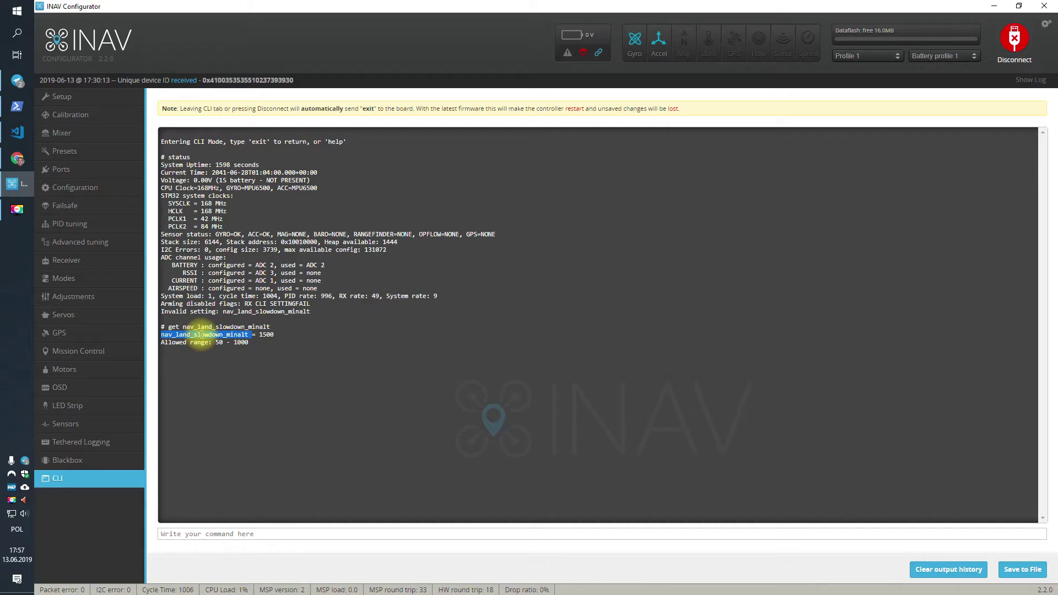
left_click(187, 534)
type("set")
key("ctrl+v")
Enter '= 900' to set nav_land_slowdown_minalt to 900, then save to the board.
type("= ")
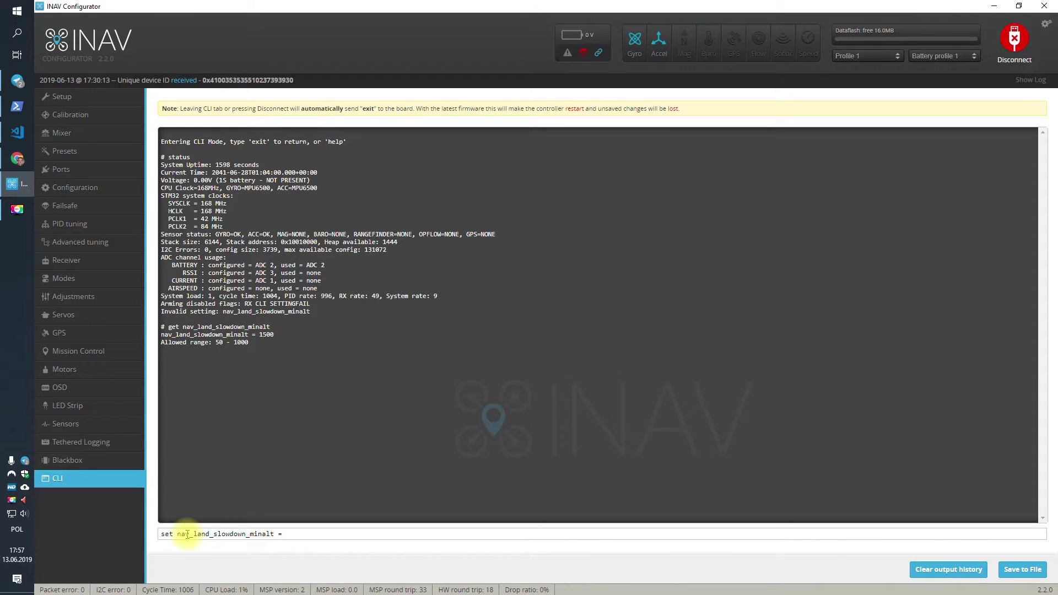
type("900")
key("Return")
type("save")
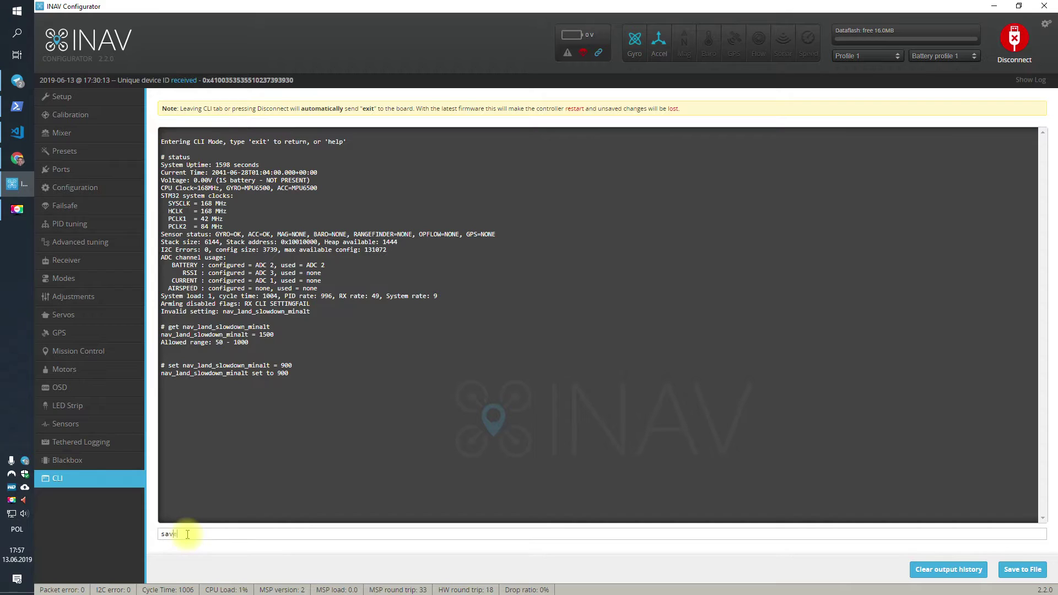
key("BackSpace")
key("BackSpace")
key("BackSpace")
key("BackSpace")
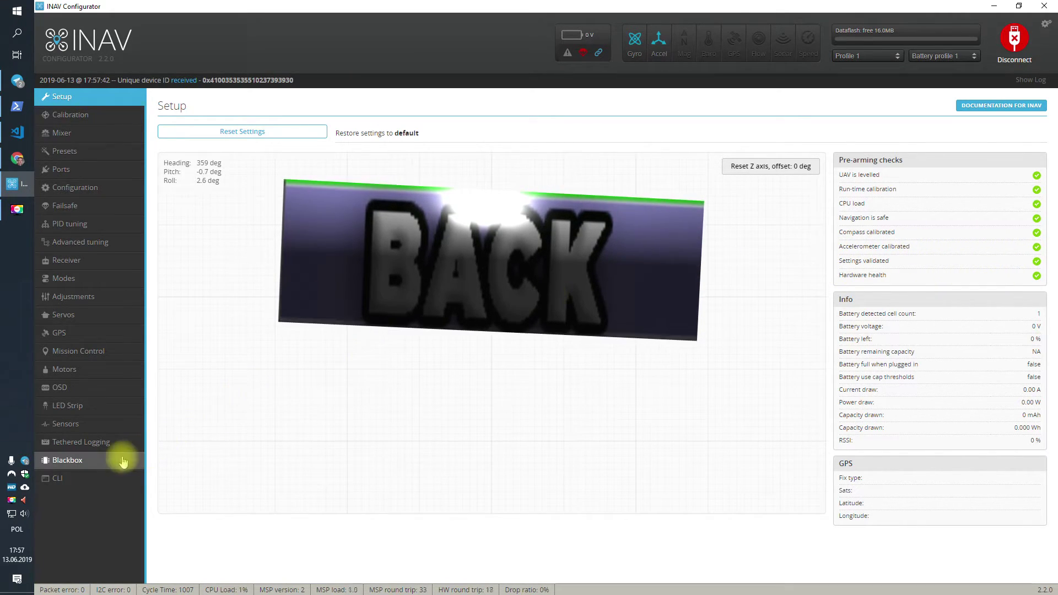
Rerun status in the CLI, leaving only RX and CLI flags, then disconnect.
left_click(98, 478)
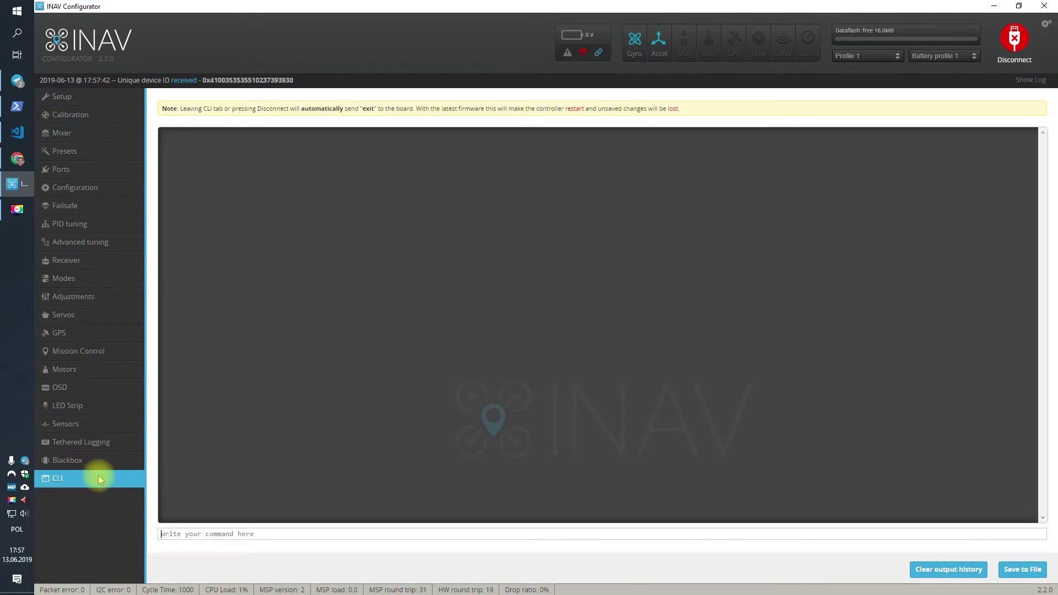
type("set")
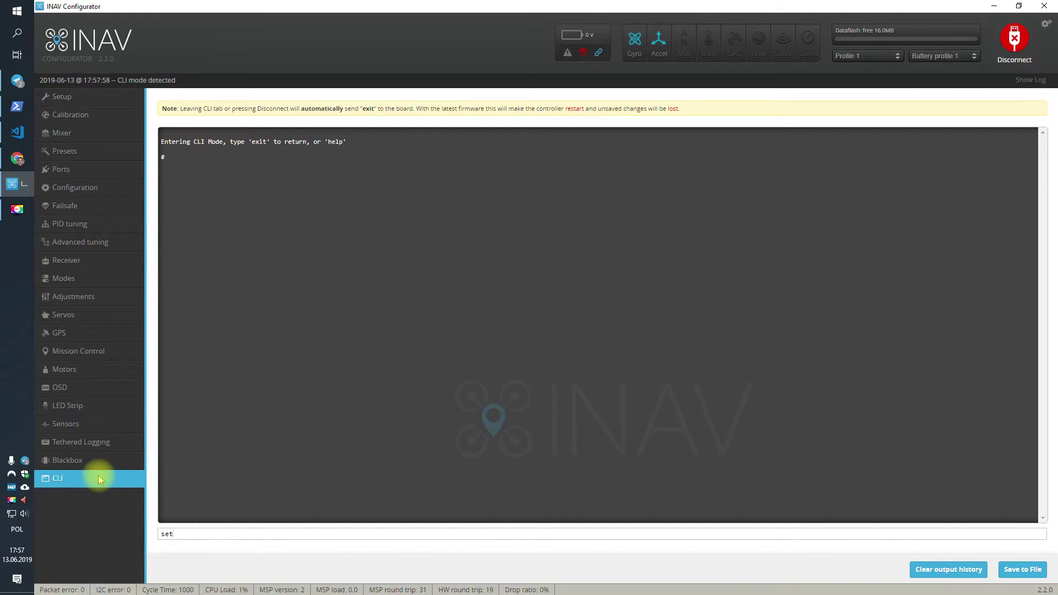
key("BackSpace")
key("BackSpace")
key("BackSpace")
type("status")
key("Return")
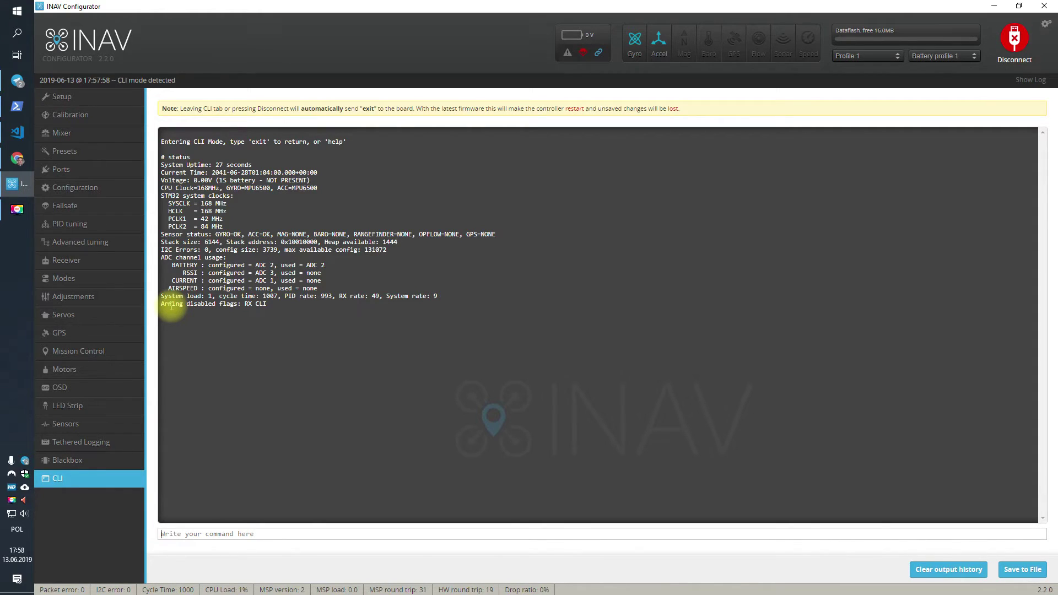
left_click(1015, 41)
Open the Firmware Flasher page, with Full chip erase turned on.
left_click(83, 153)
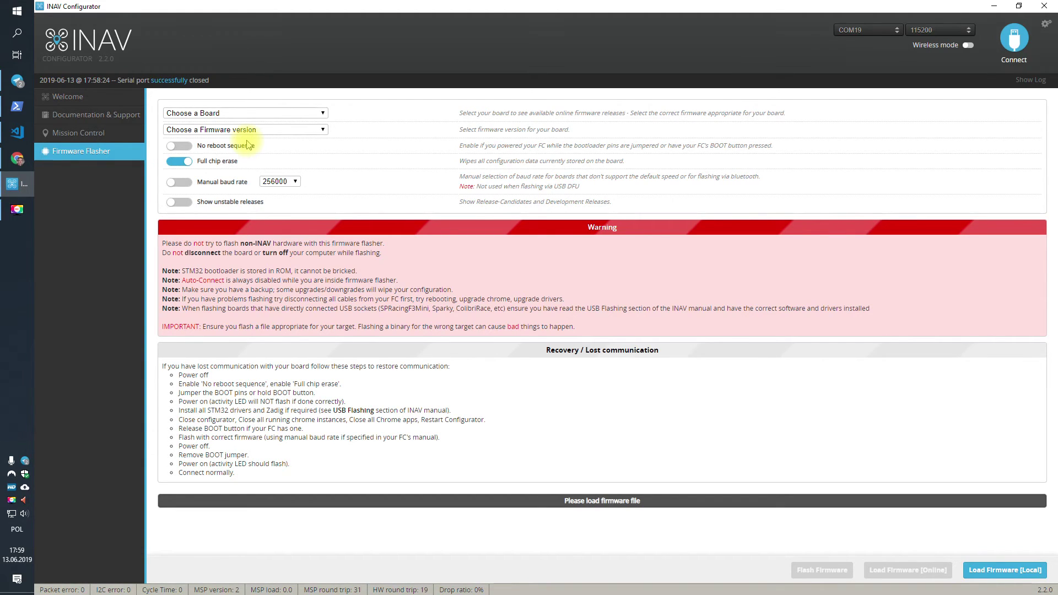
Choose AIRBOTF4 as the board, leaving the firmware version unselected.
left_click(207, 118)
left_click(207, 133)
left_click(209, 130)
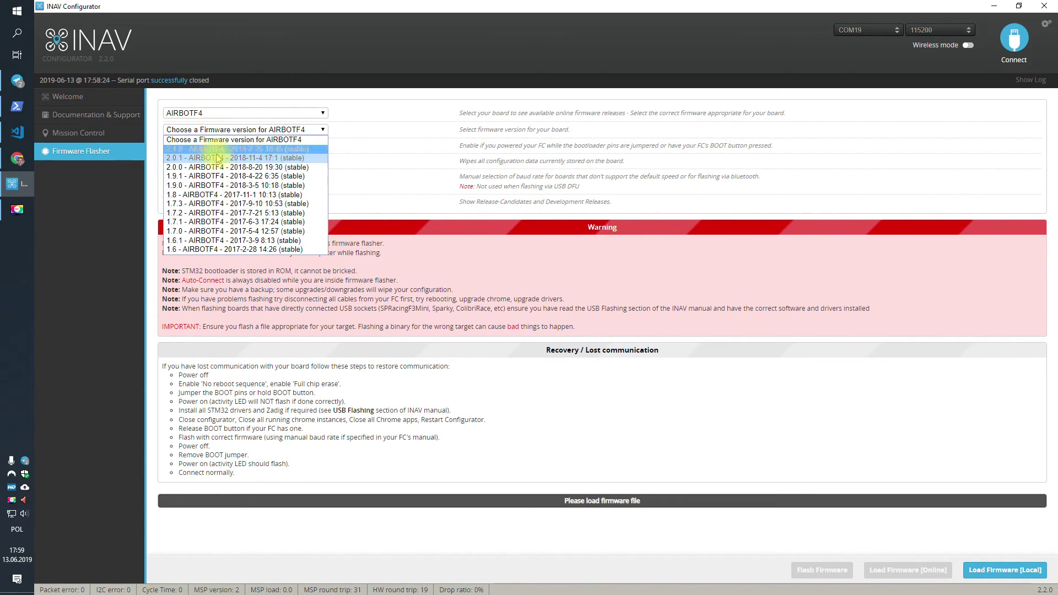
left_click(237, 86)
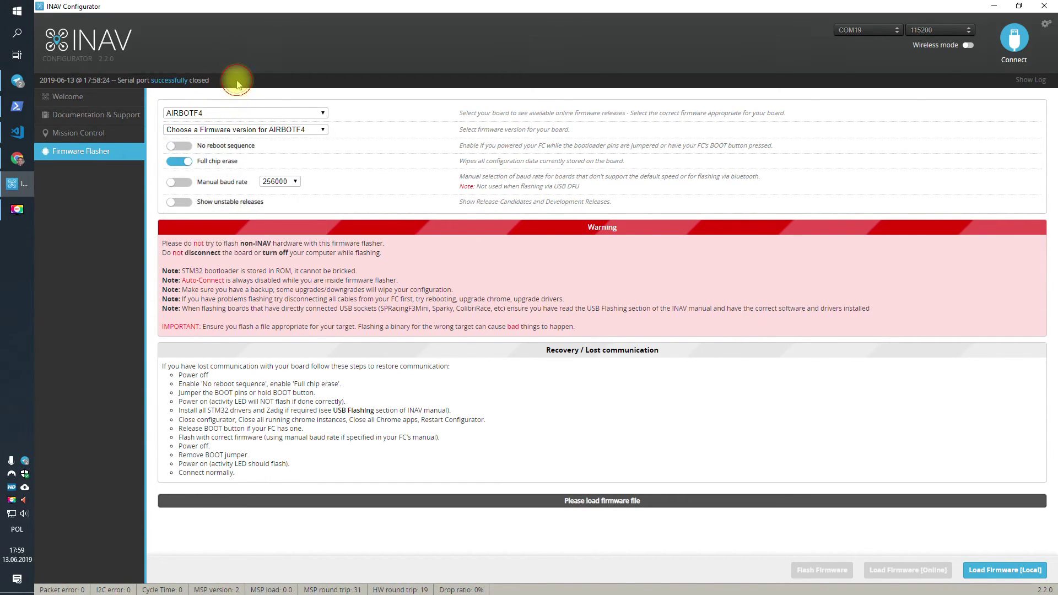